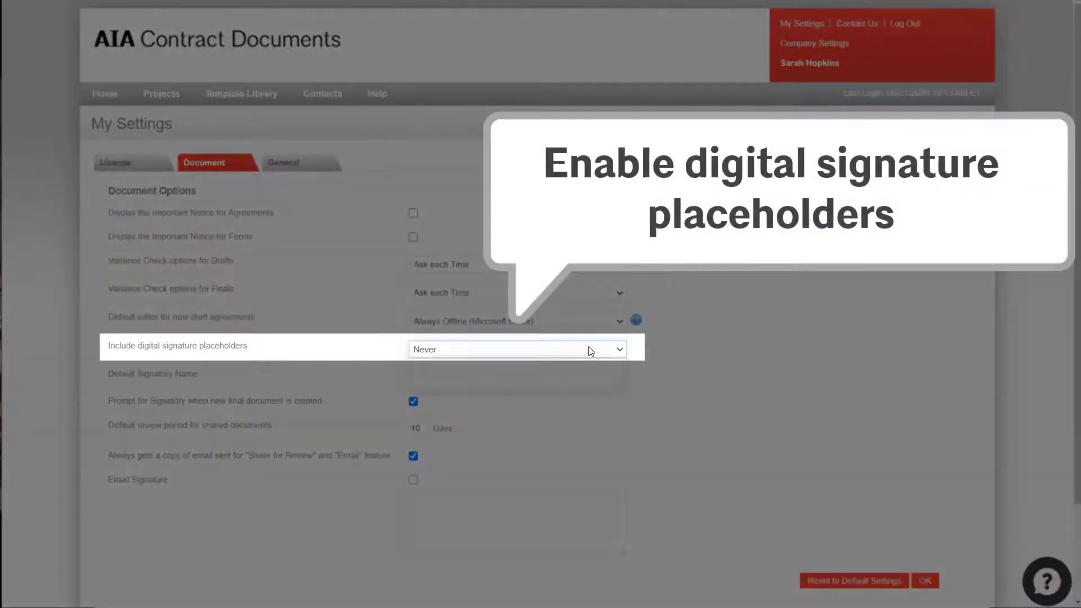
Set digital signature placeholders to 'Ask each Time' and list all Campos Building documents.
{"action": "left_click", "coordinate": [588, 351]}
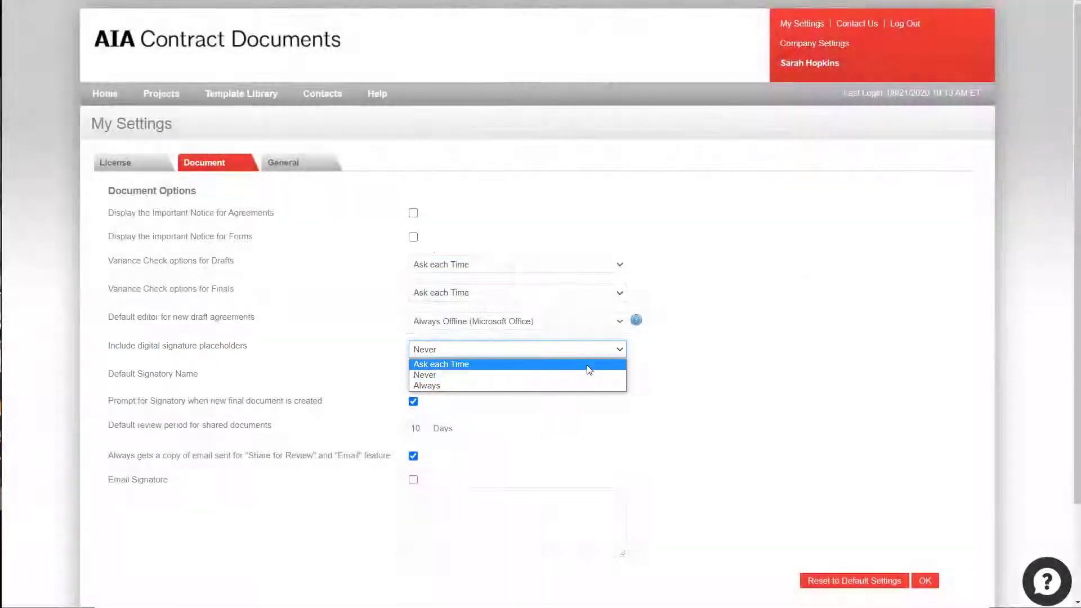
{"action": "left_click", "coordinate": [588, 365]}
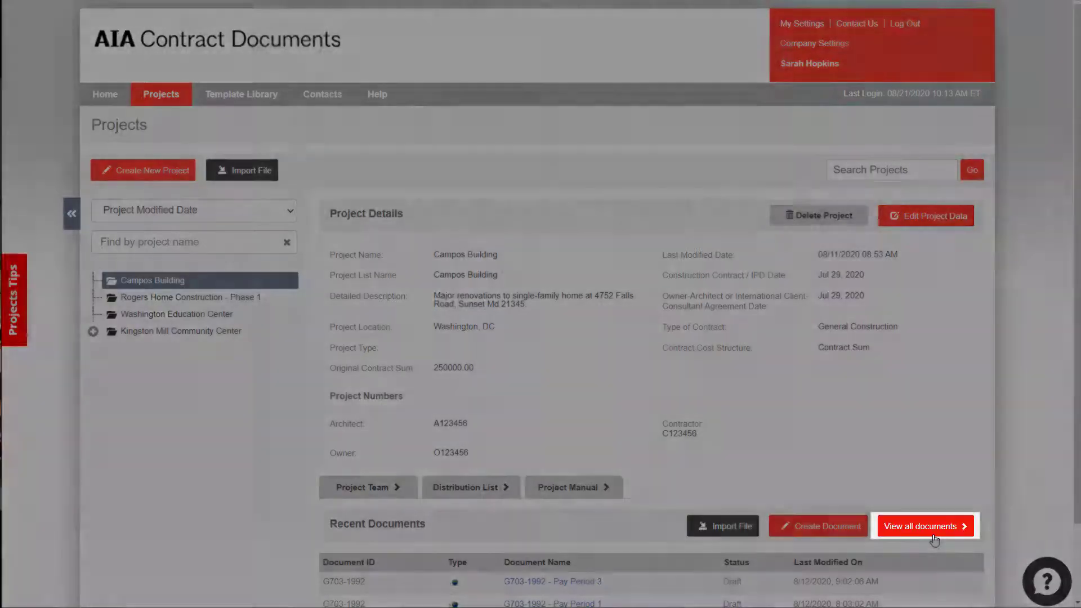
{"action": "left_click", "coordinate": [934, 535]}
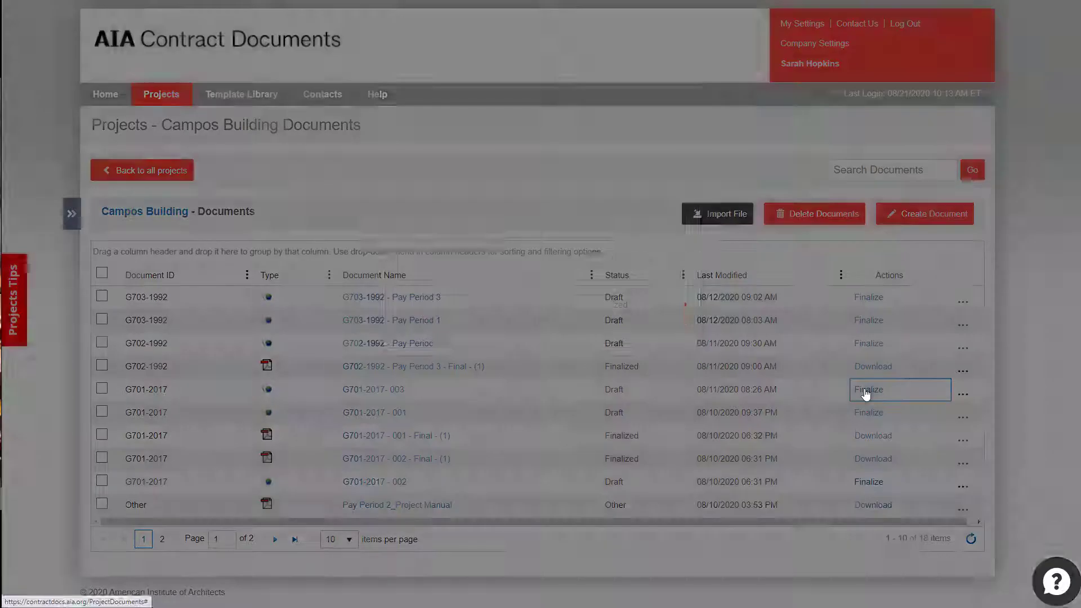
Finalize the G701-2017 - 003 draft with the Digital Signature format.
{"action": "left_click", "coordinate": [865, 390]}
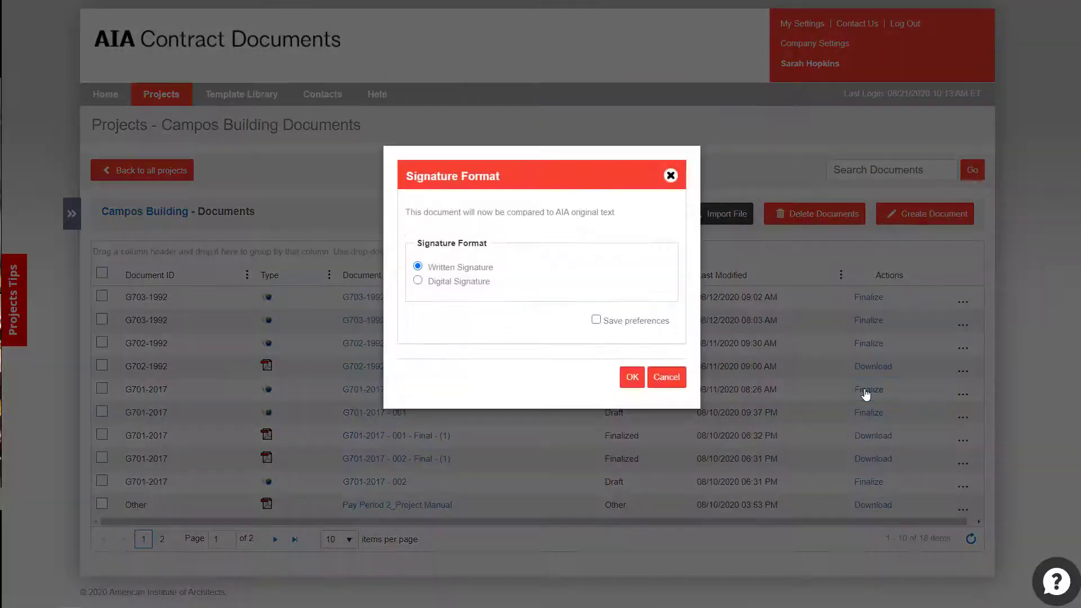
{"action": "left_click", "coordinate": [418, 280]}
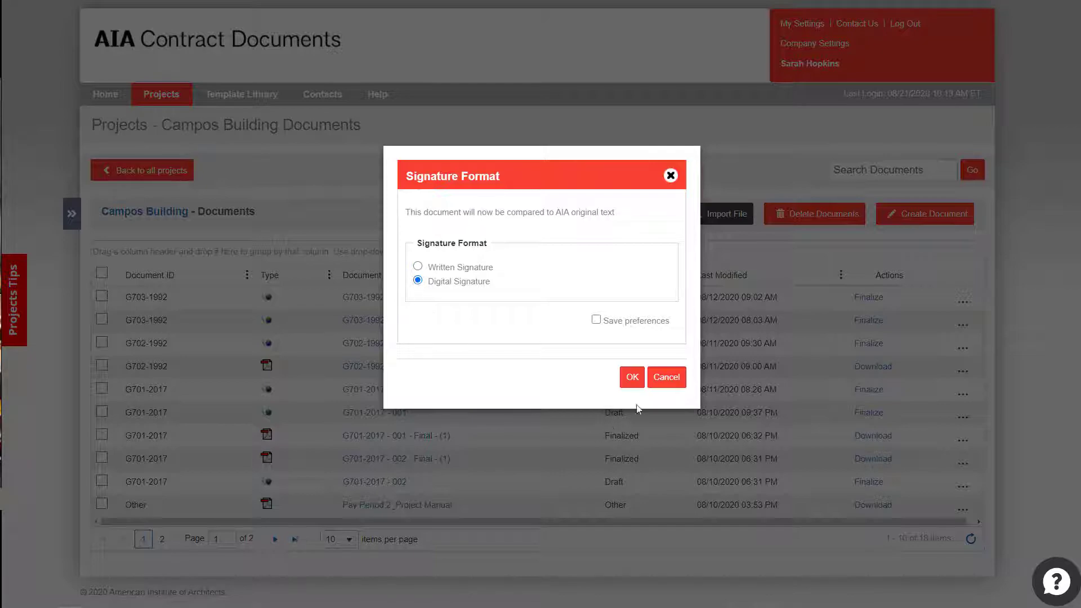